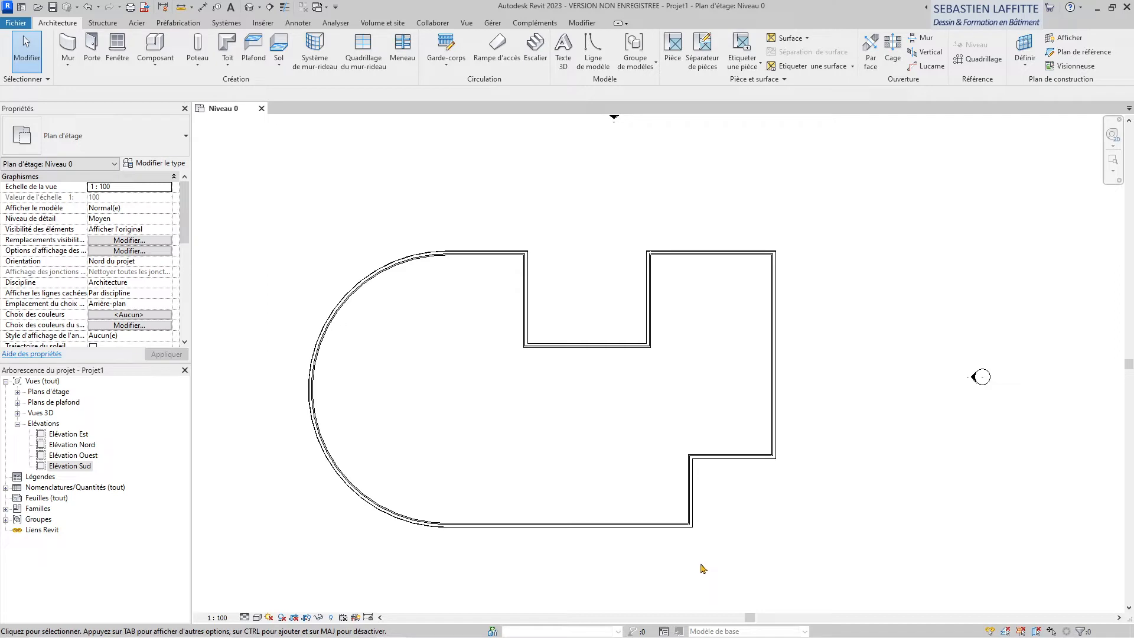
- Start placing a new wall of the same type as the straight east exterior wall using Create Similar
scroll(658, 551, up, 1)
scroll(737, 374, down, 1)
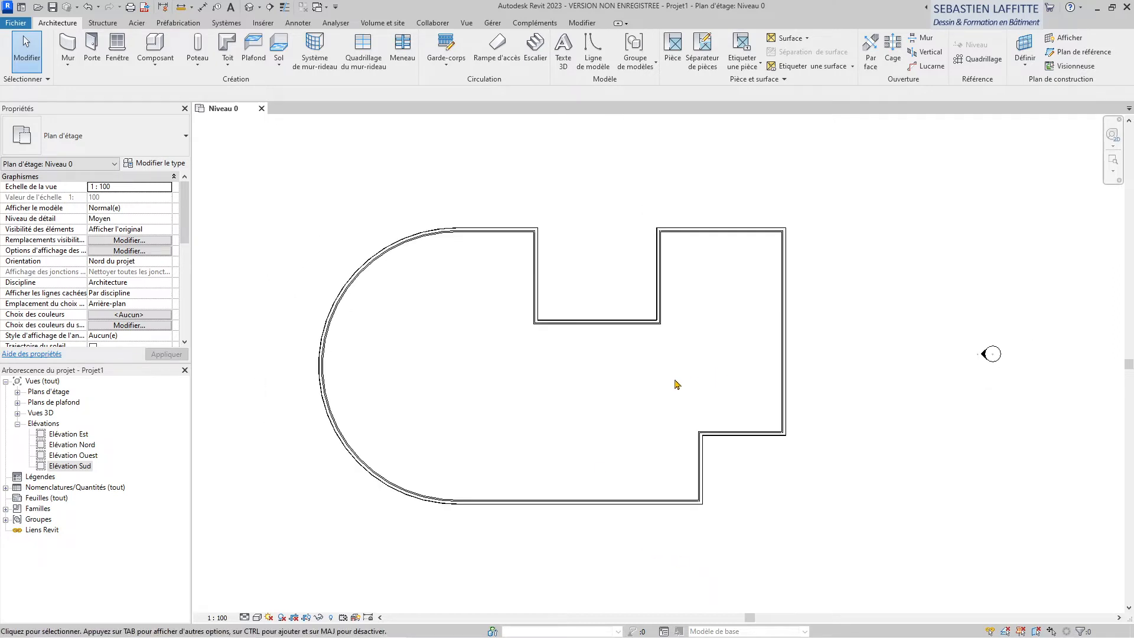
click(580, 23)
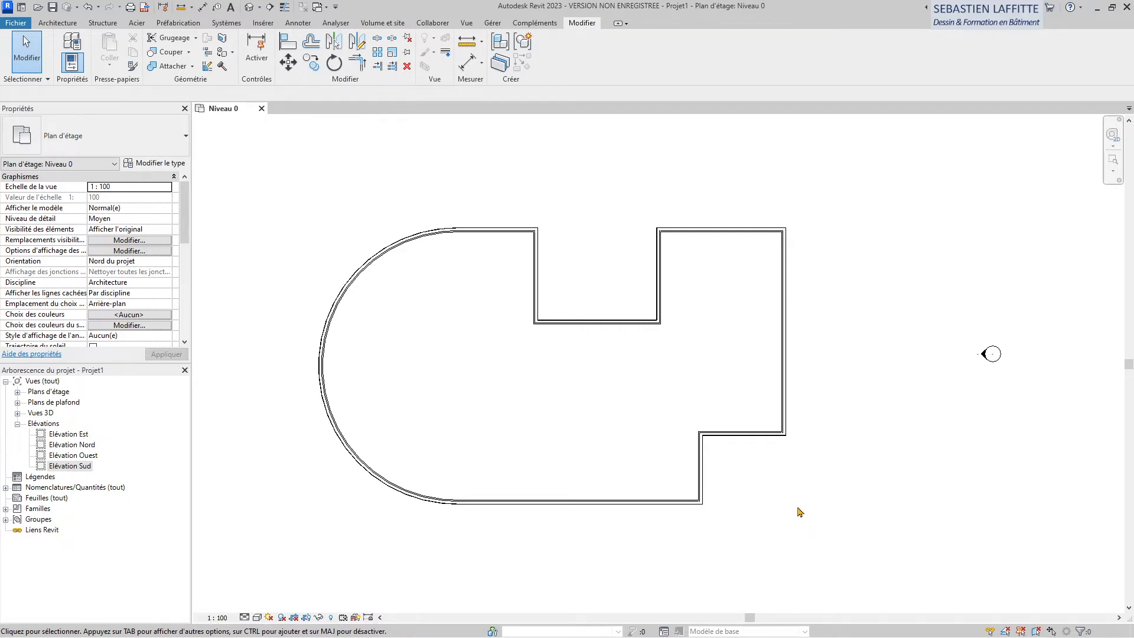
scroll(770, 496, up, 2)
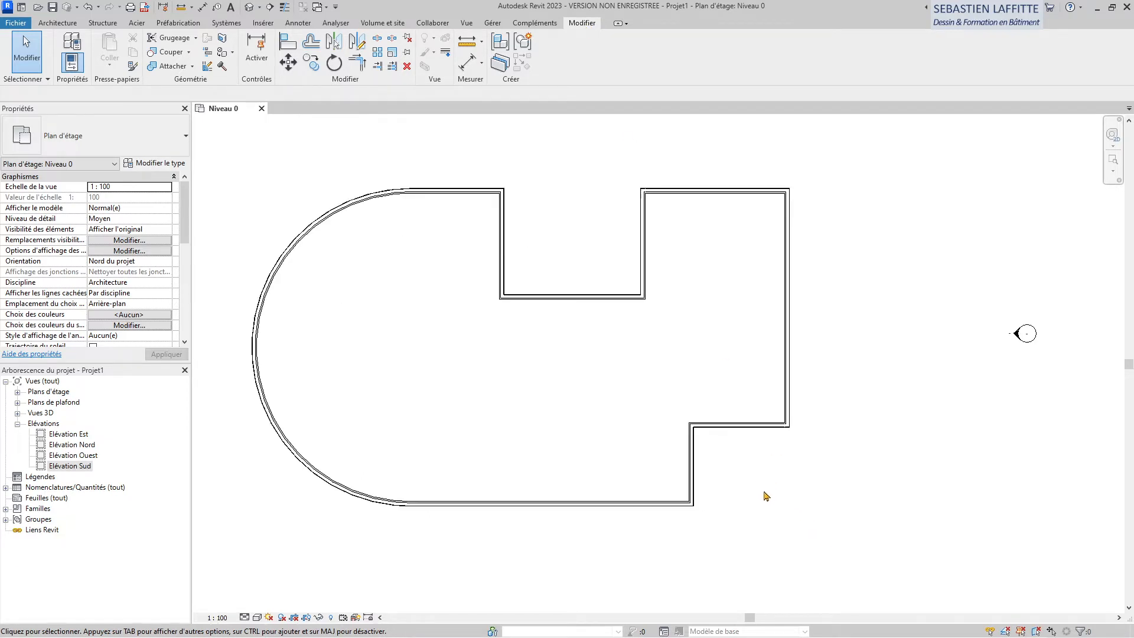
click(789, 379)
right_click(789, 379)
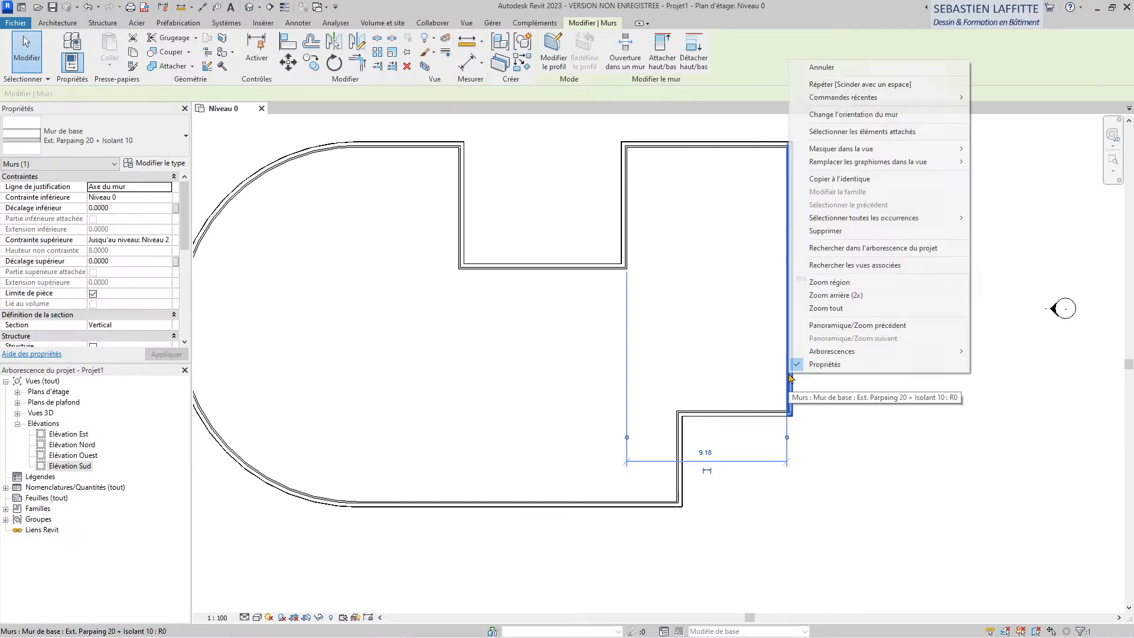
click(831, 180)
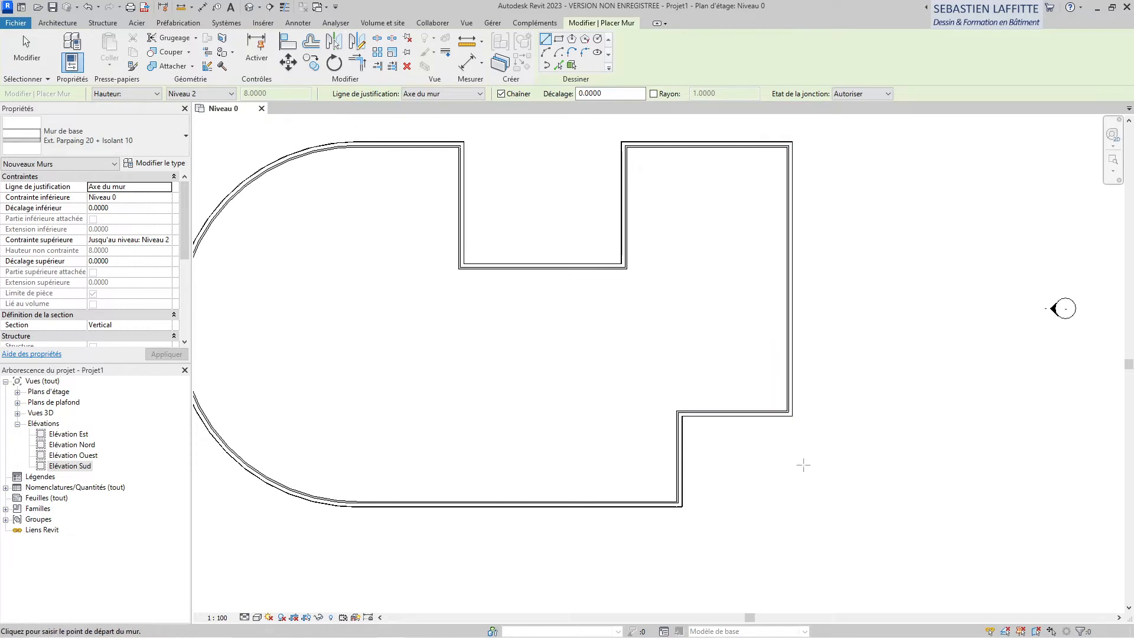
- Round the upper outer corner of the southeast recess with a fillet arc wall of about 3.6 radius
scroll(799, 490, up, 1)
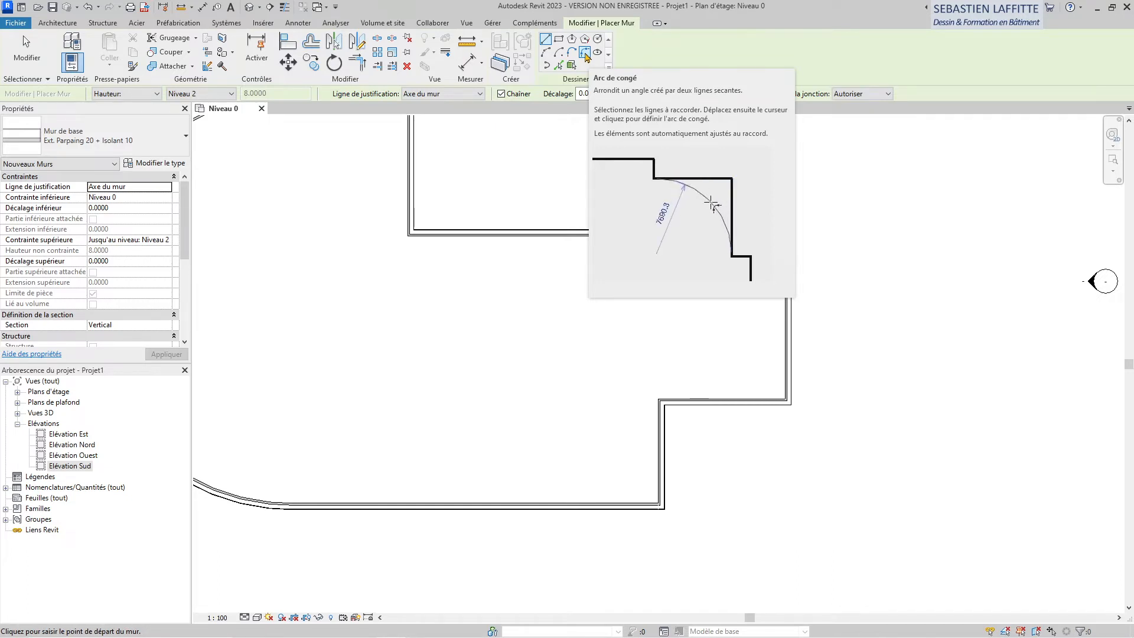
click(585, 54)
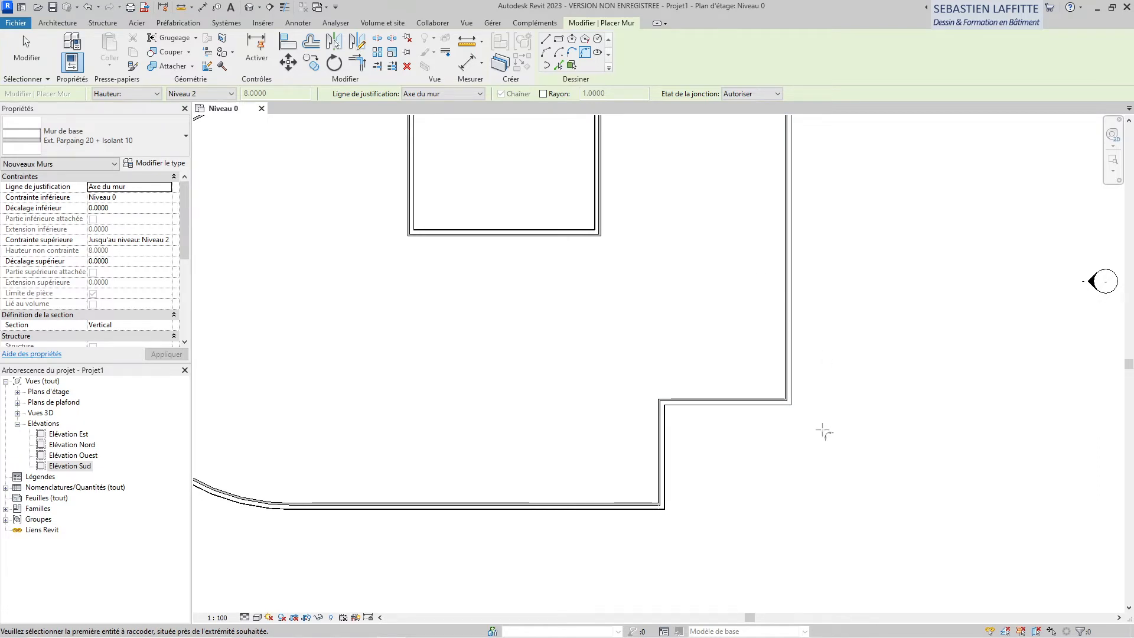
scroll(827, 428, up, 2)
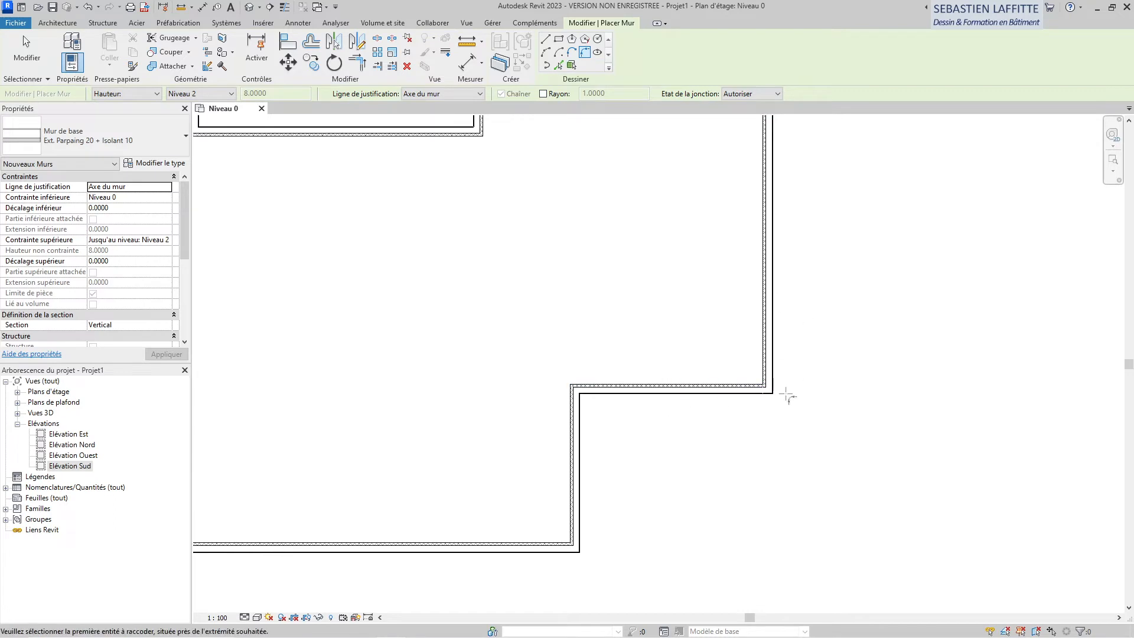
click(767, 308)
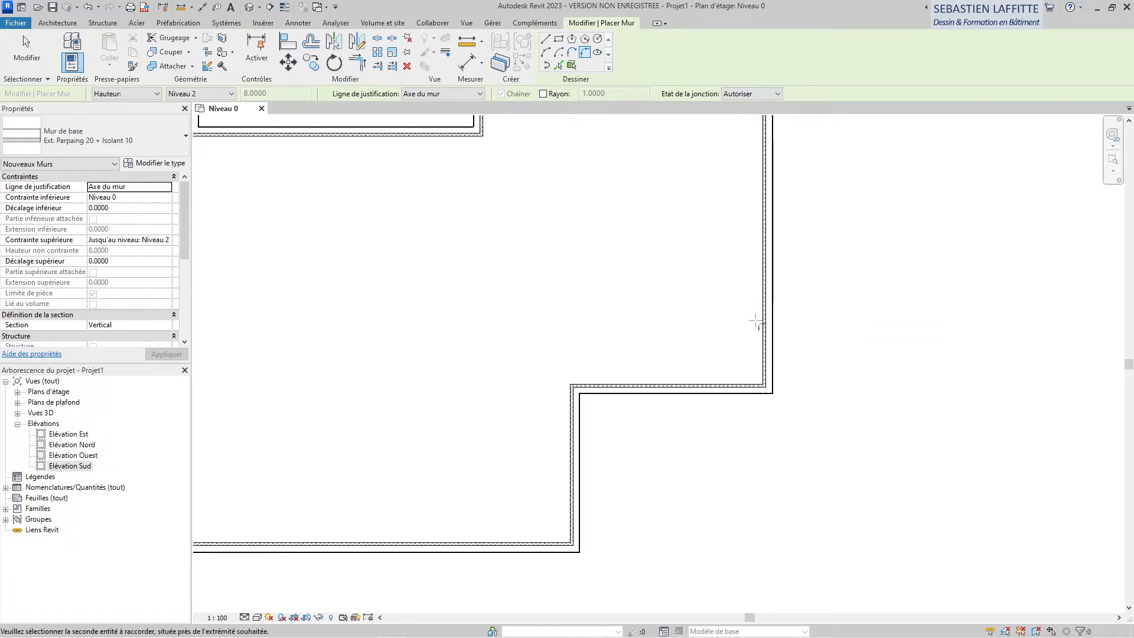
click(709, 391)
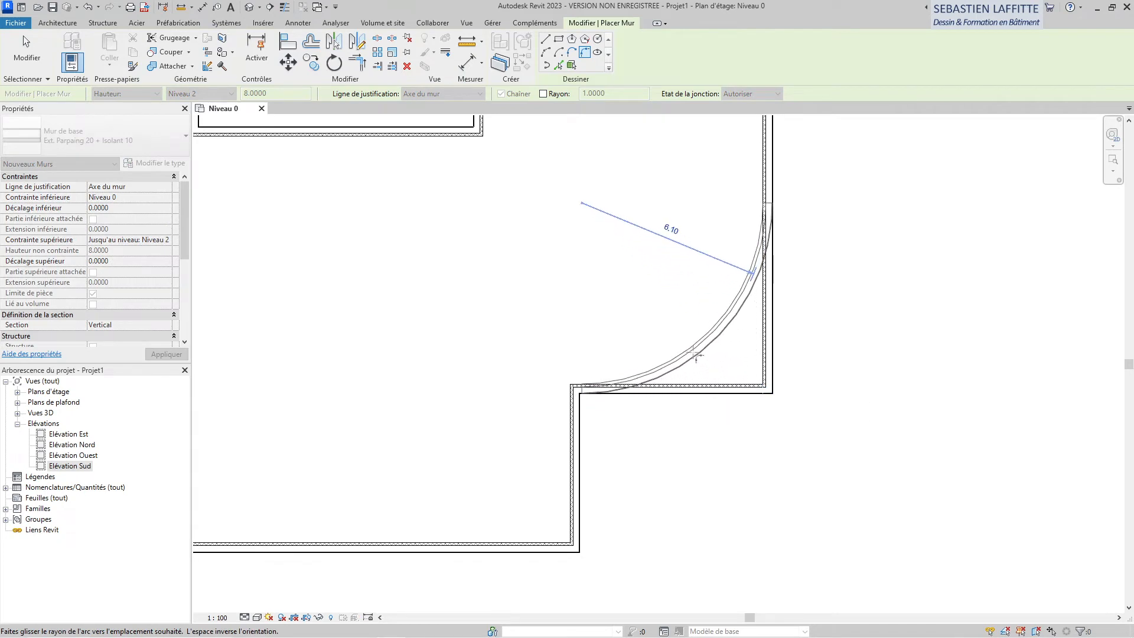
click(740, 362)
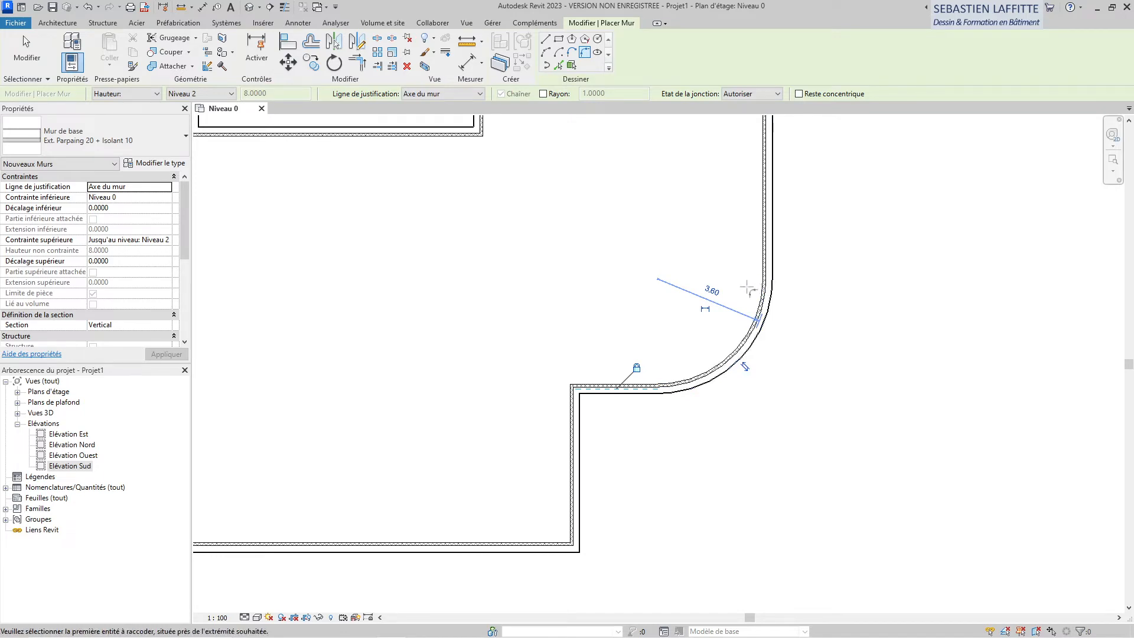
- Set the radius of the new curved corner wall to 4.2 and check its joints with the adjoining straight walls
click(714, 290)
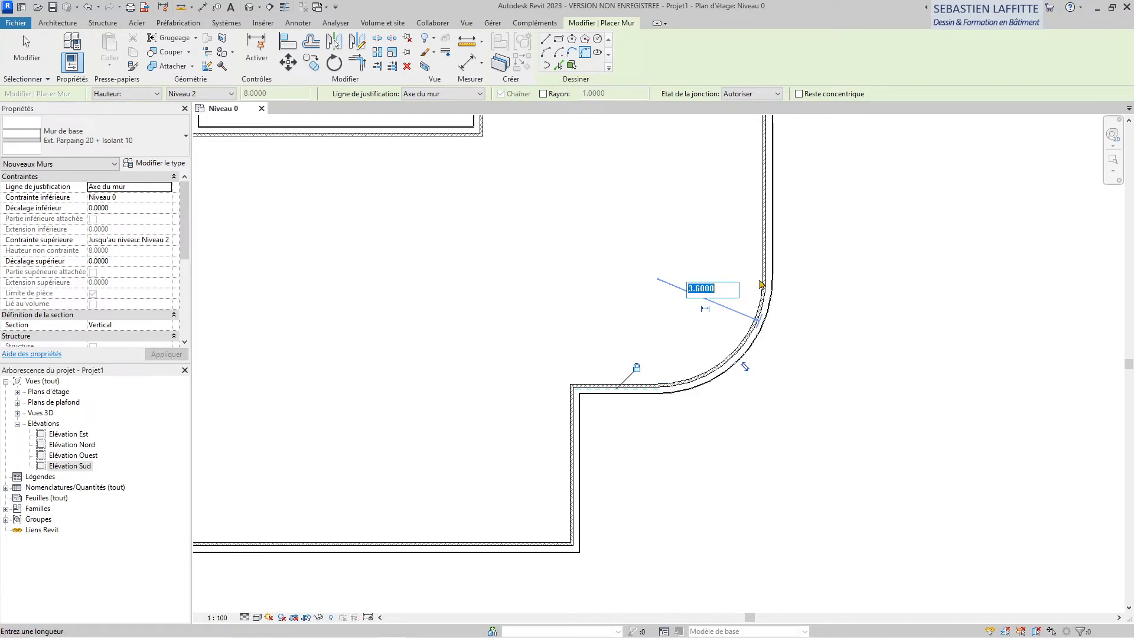
text(4.2)
key(Return)
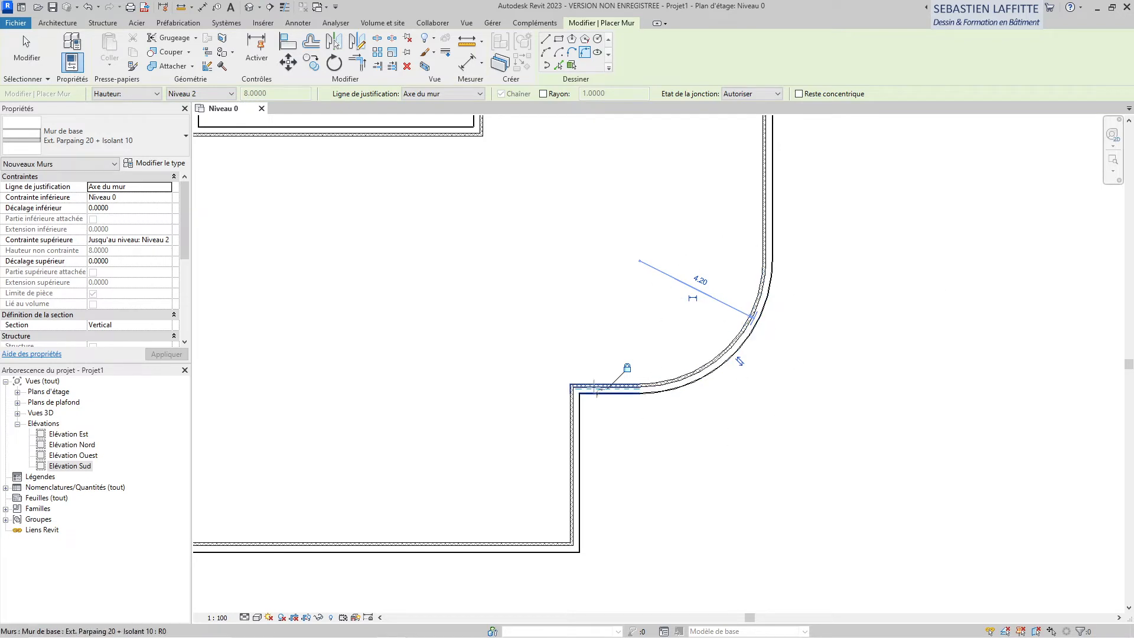
scroll(766, 269, up, 5)
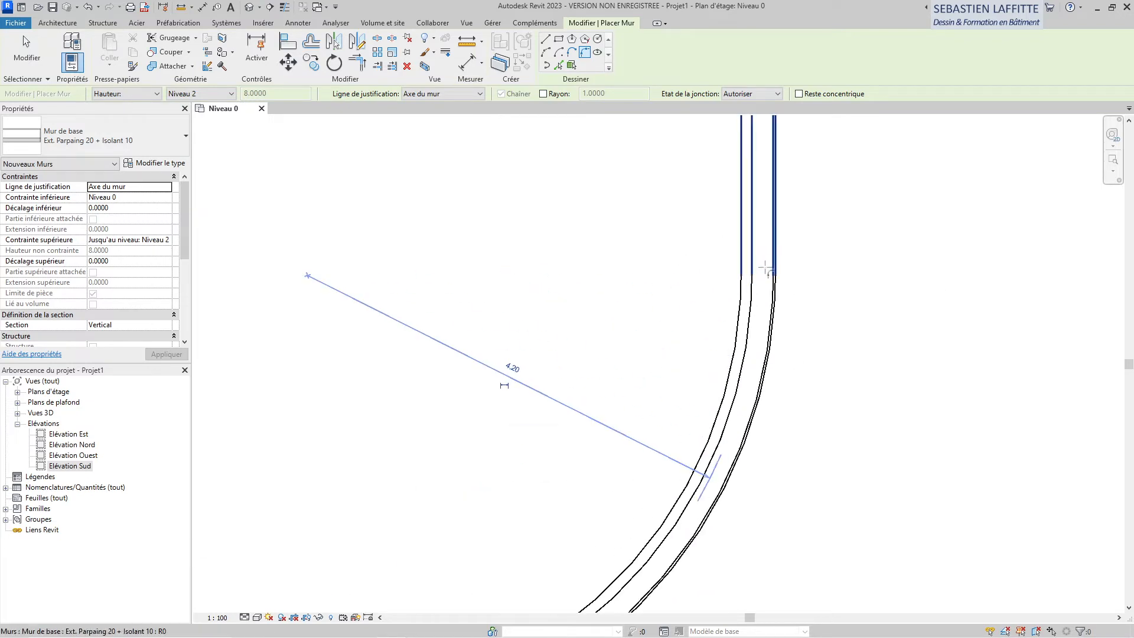
key(t)
key(r)
scroll(799, 251, down, 3)
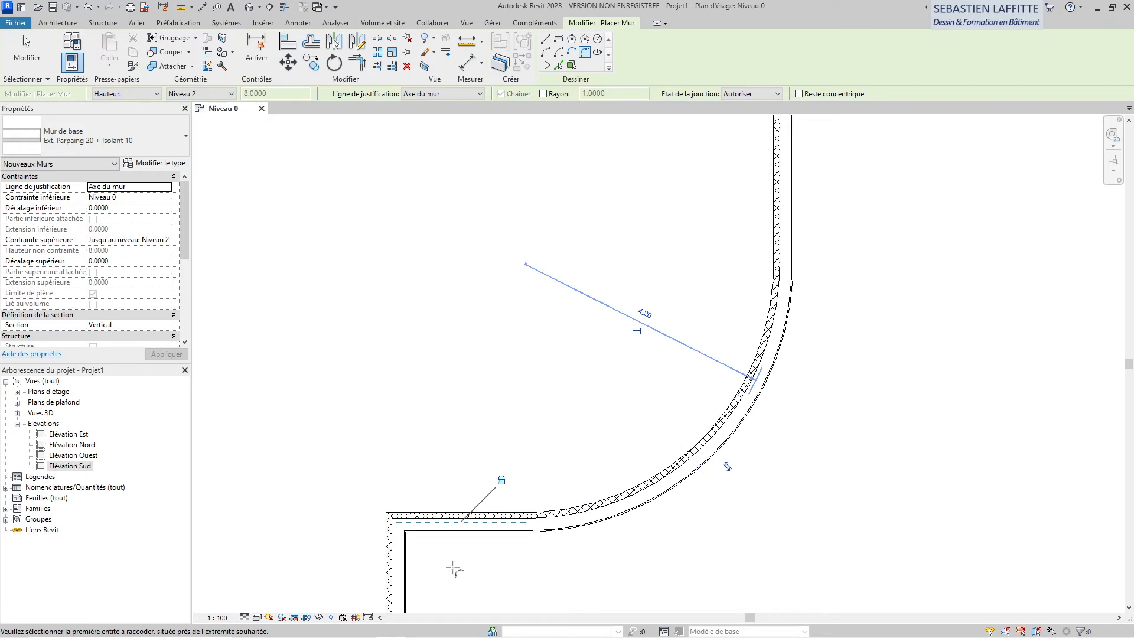
scroll(508, 533, up, 4)
scroll(751, 475, down, 4)
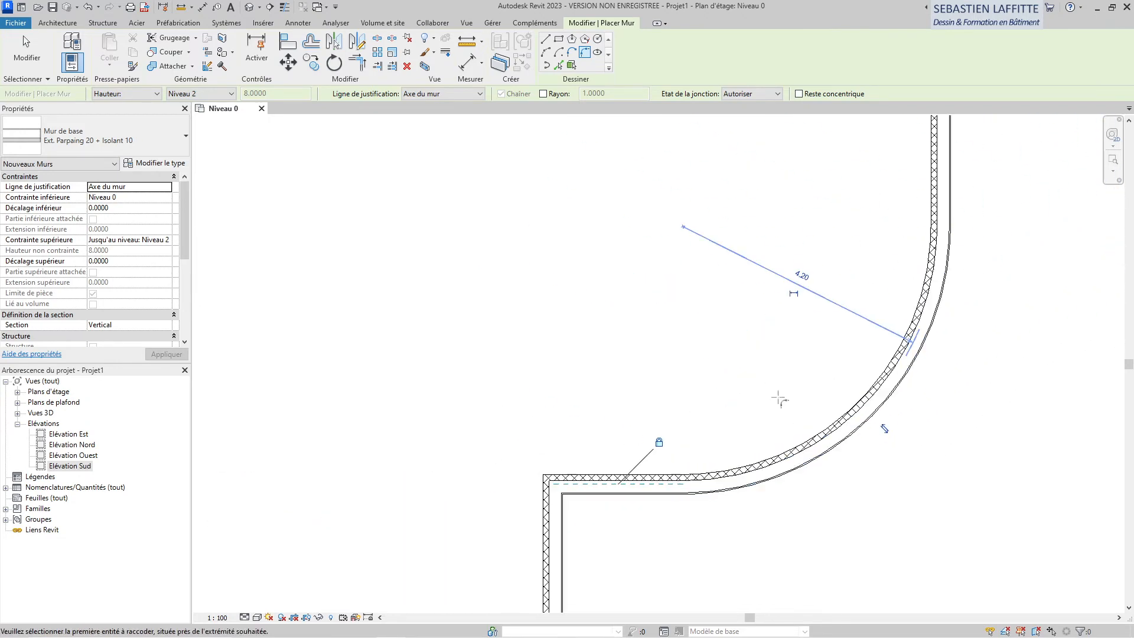
- Turn on the fixed radius option for the fillet arc and set it to 3
scroll(780, 399, down, 4)
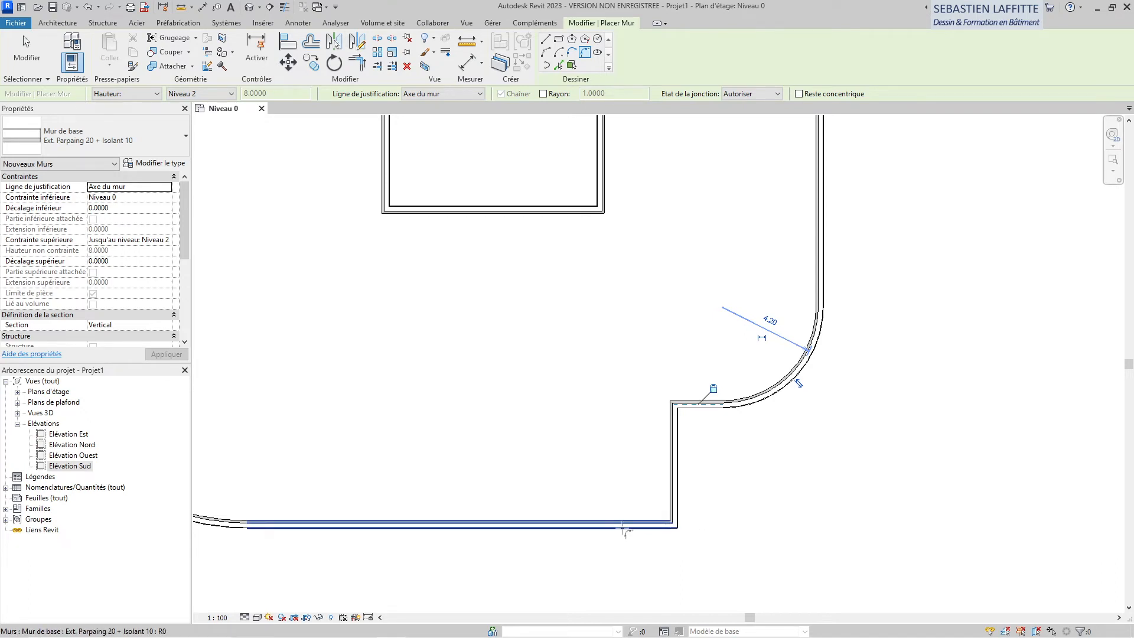
scroll(790, 394, down, 2)
scroll(701, 495, up, 3)
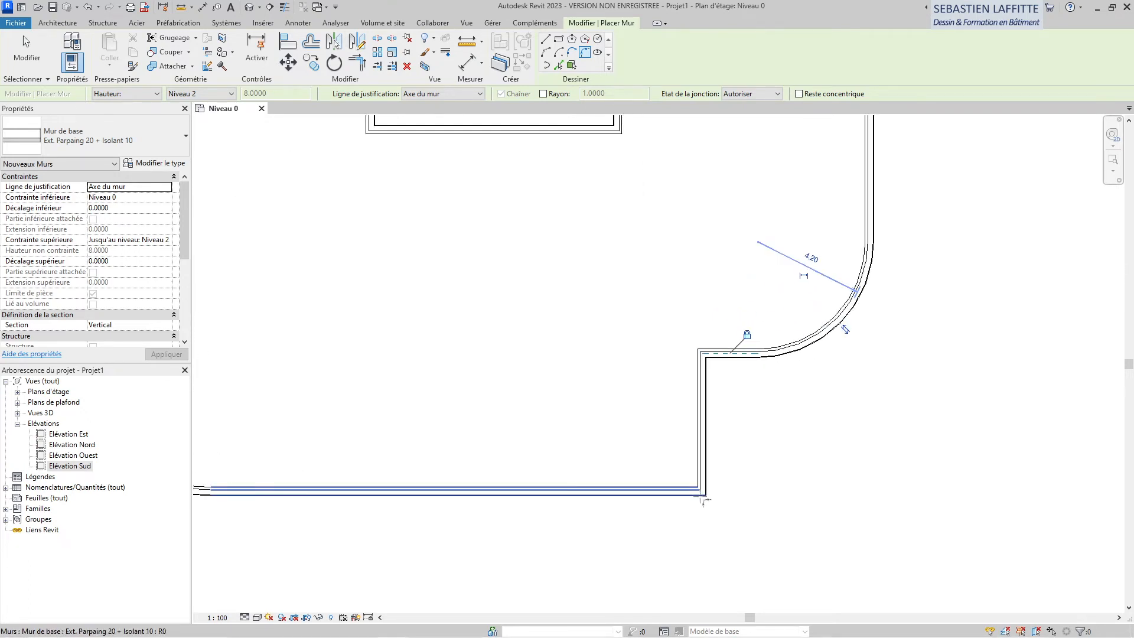
scroll(701, 495, up, 1)
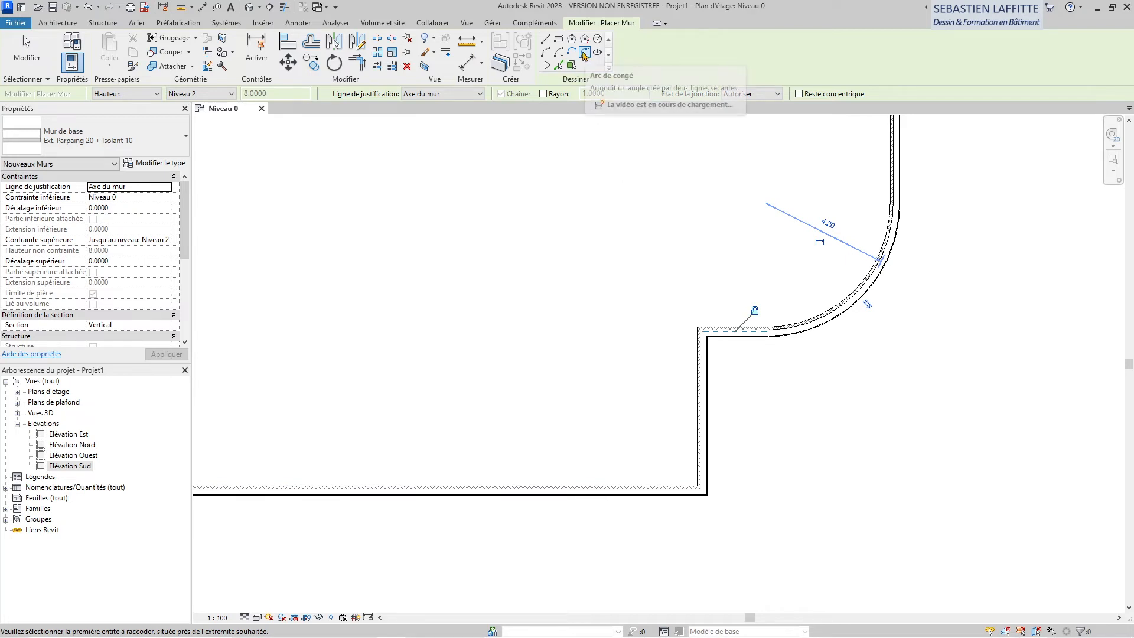
click(544, 94)
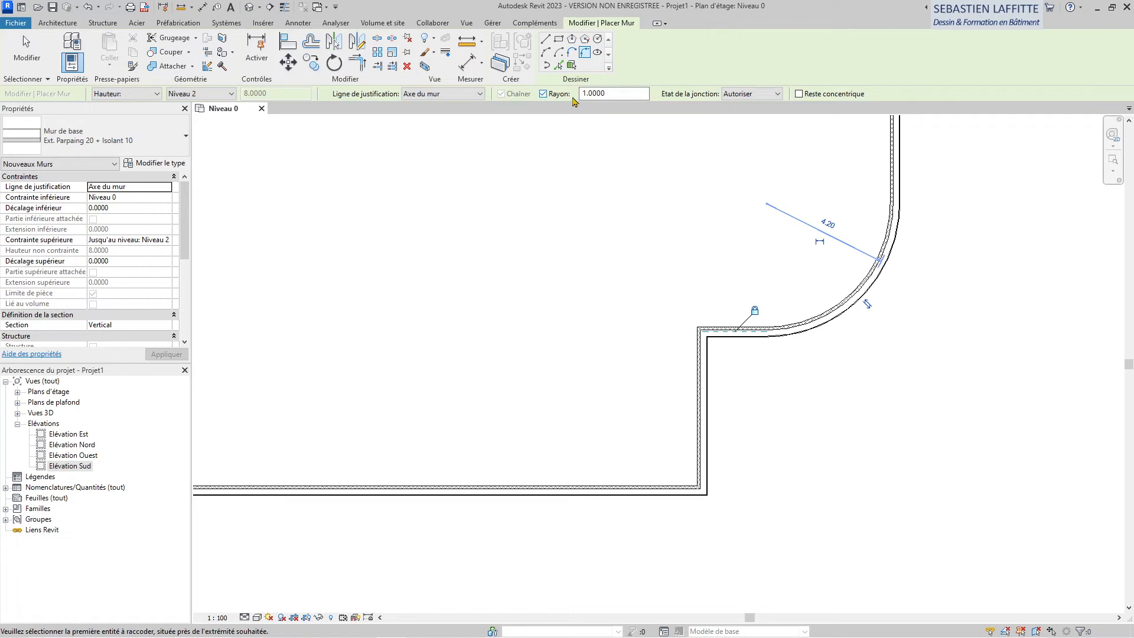
double_click(615, 93)
text(3)
- Try rounding the lower southeast corner with the radius 3 fillet arc, starting from the vertical wall, and undo it
click(707, 435)
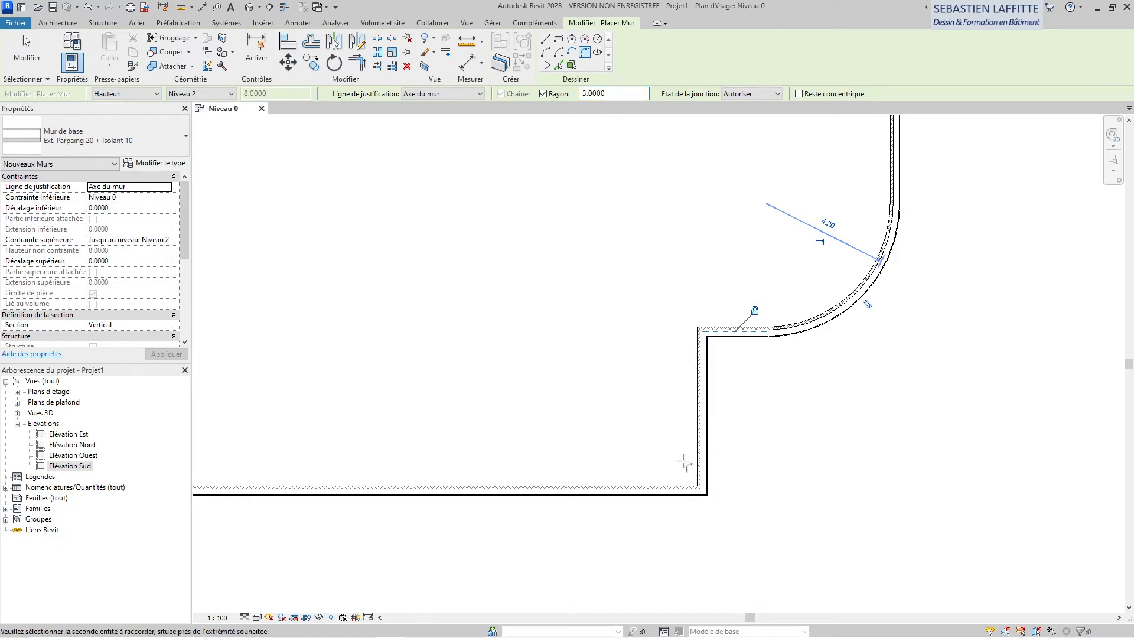
click(655, 488)
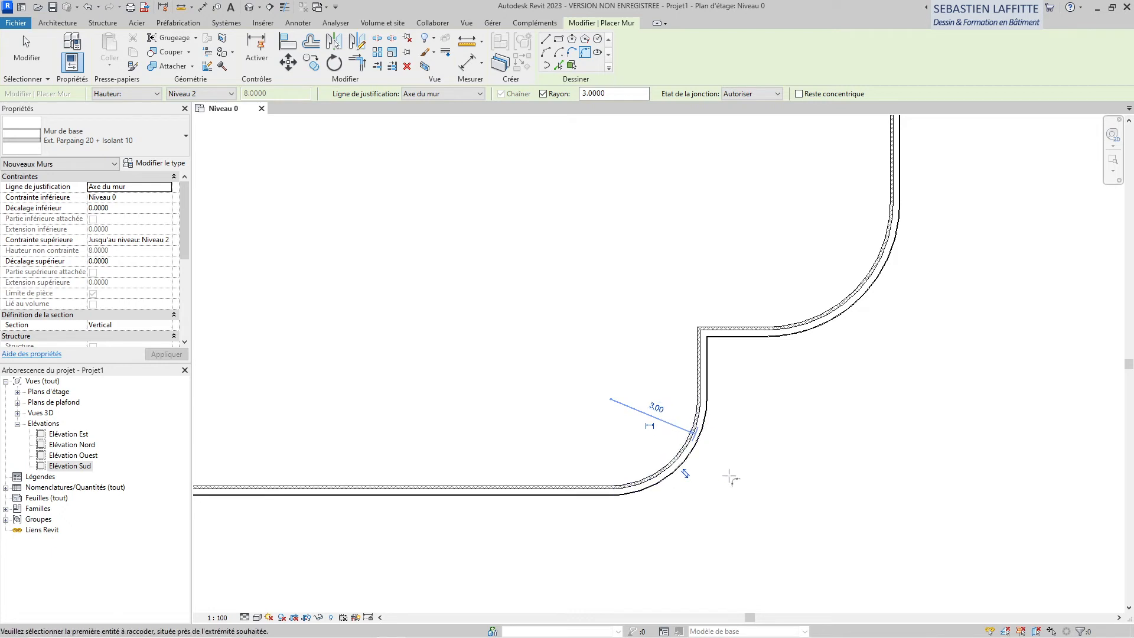
scroll(730, 477, down, 1)
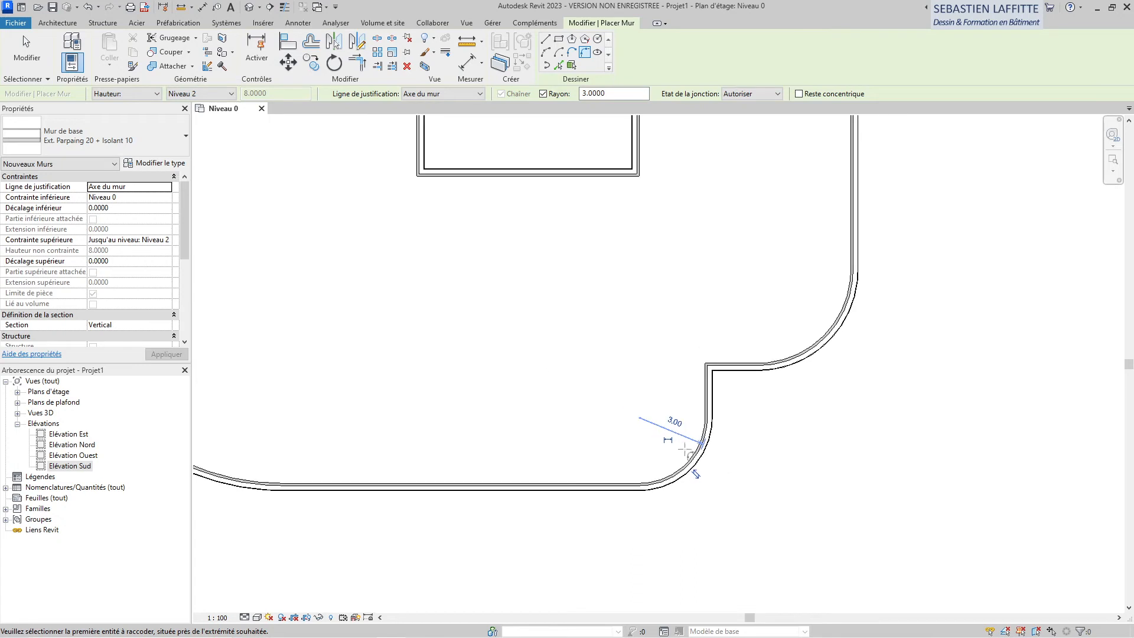
click(87, 6)
- Round the lower southeast corner with the radius 3 fillet arc and flip the curved wall to align its layers with the adjoining walls
scroll(715, 512, up, 1)
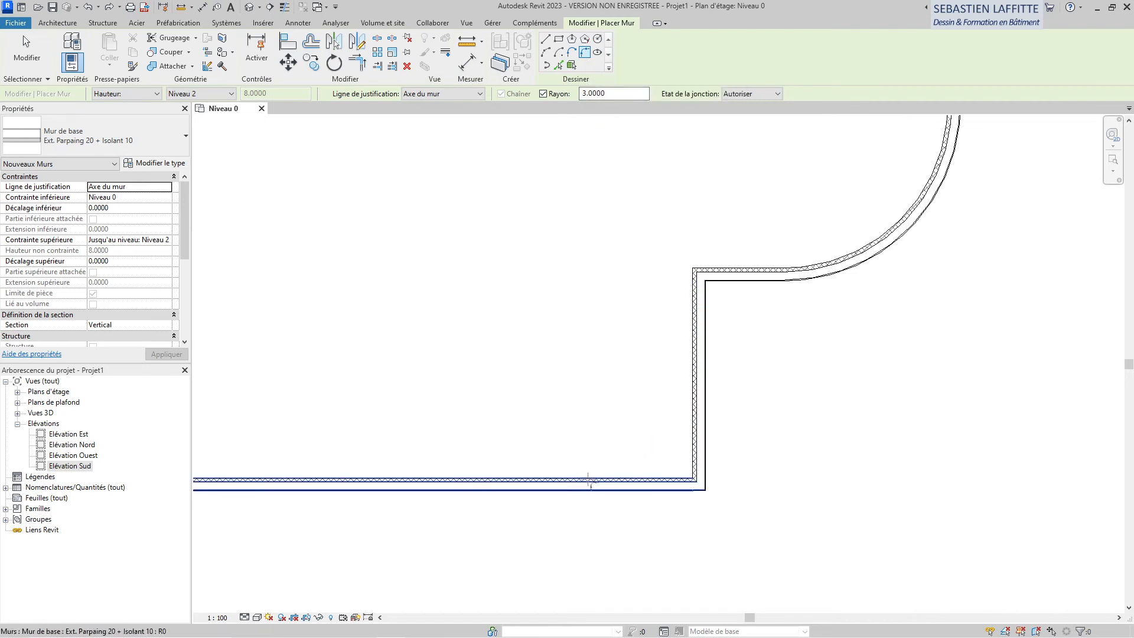
click(695, 424)
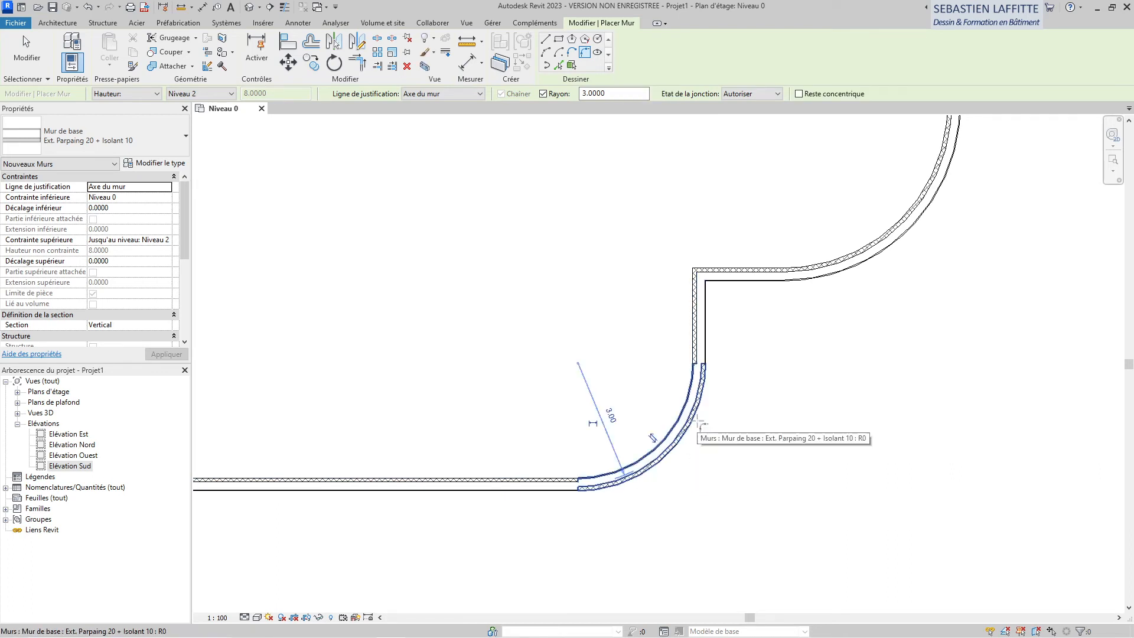
scroll(694, 443, up, 3)
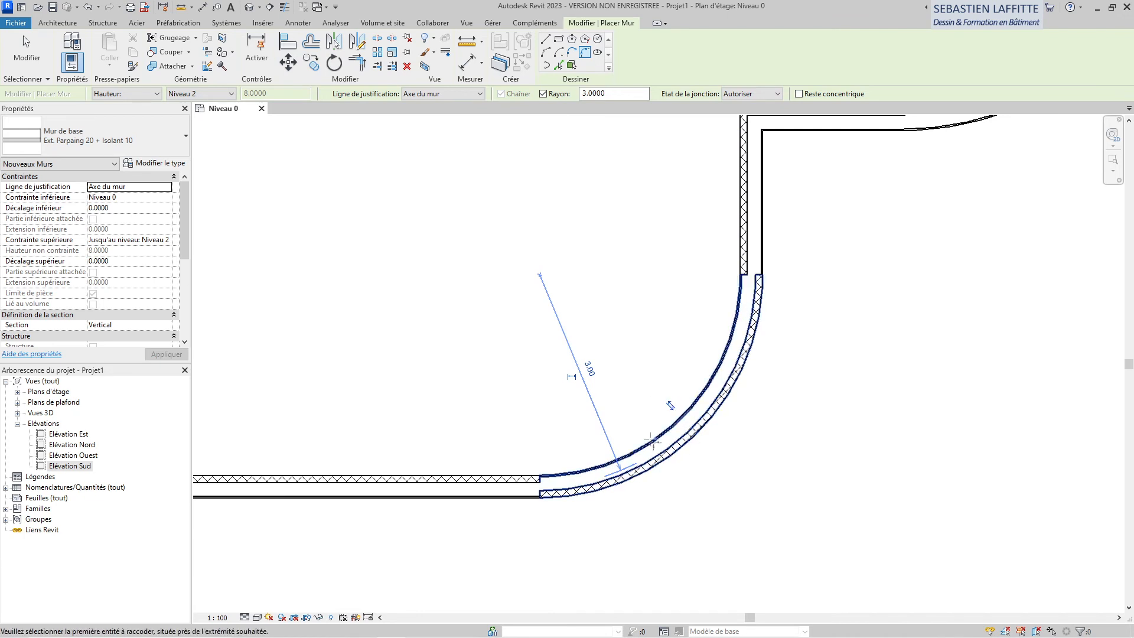
click(672, 405)
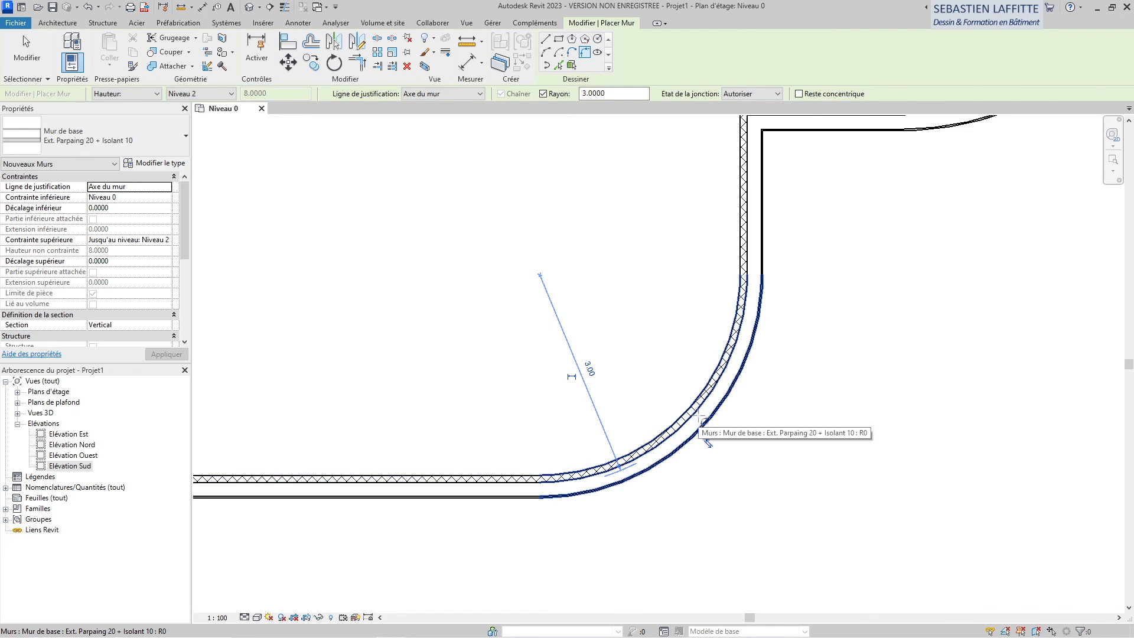
scroll(702, 420, down, 2)
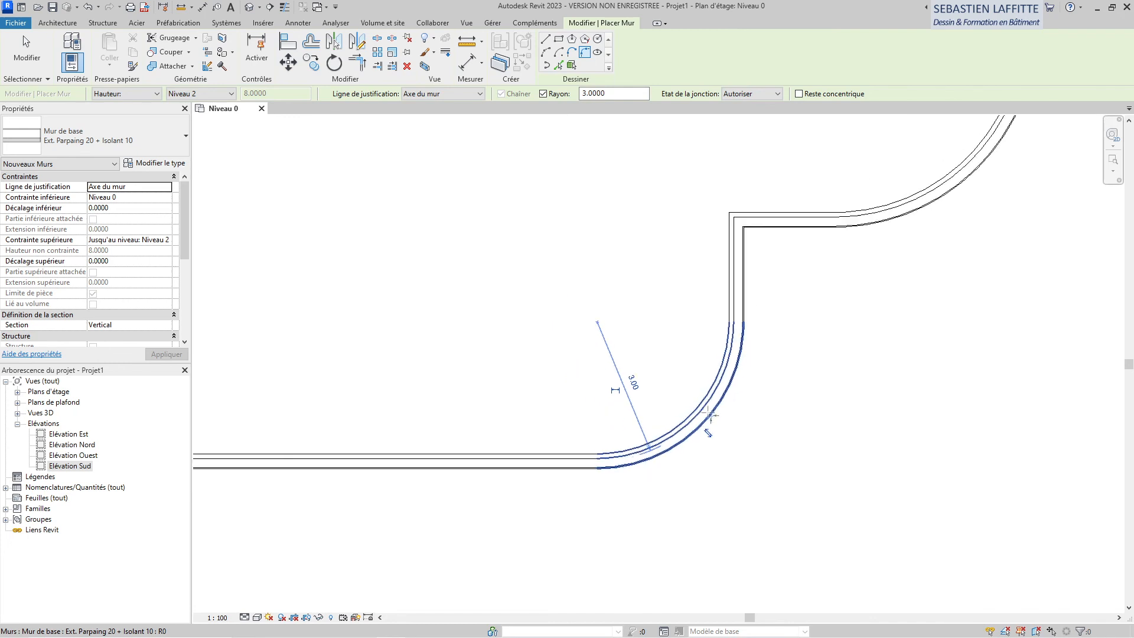